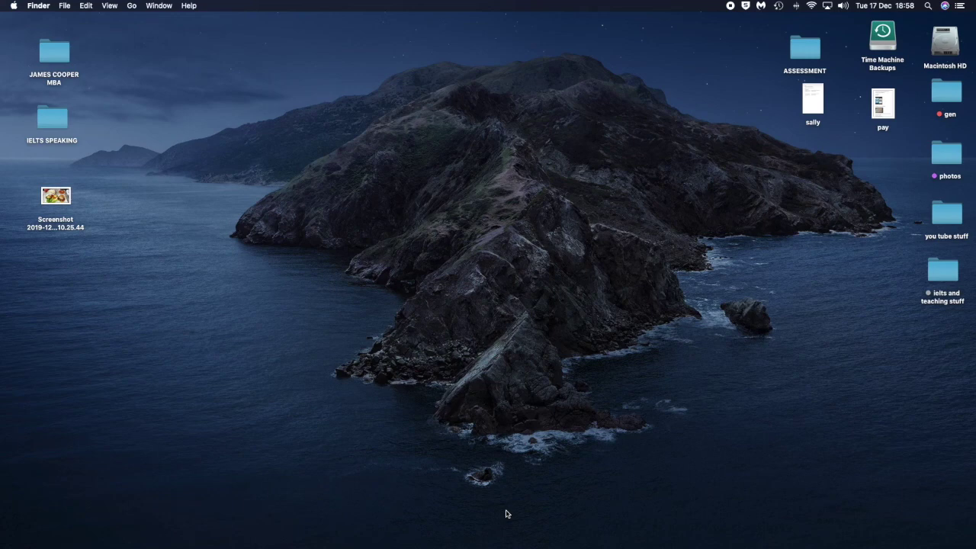
Review the login items under System Preferences' Users & Groups, then close System Preferences.
mouse_move(534, 539)
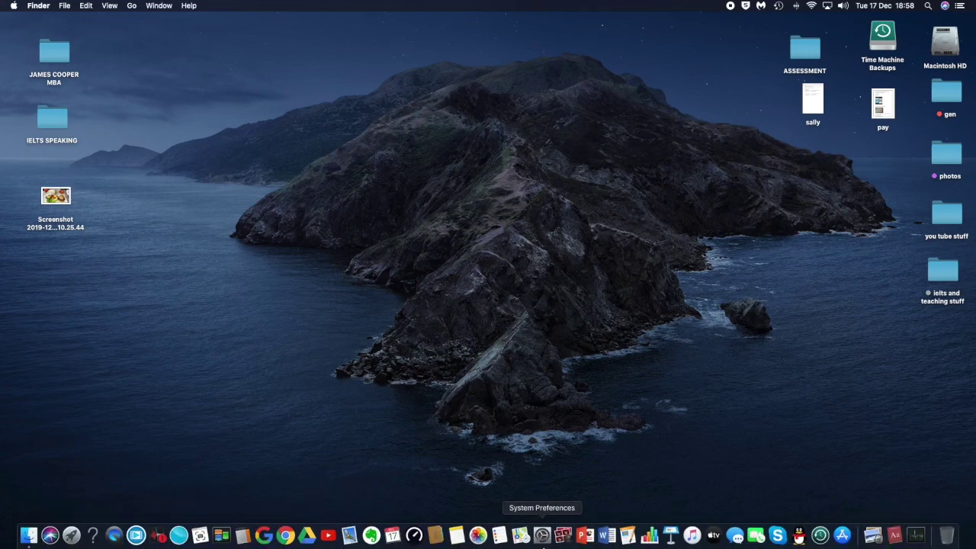
click(541, 536)
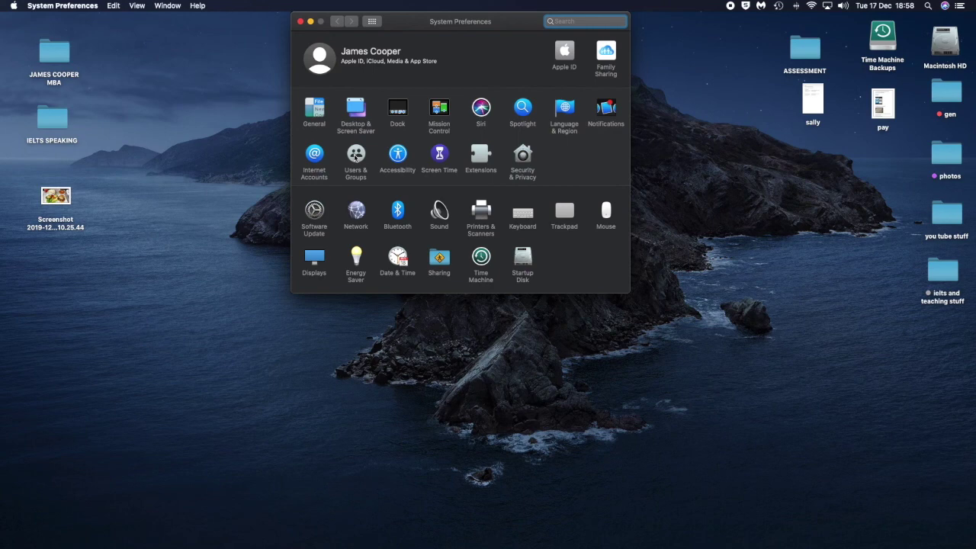
click(355, 155)
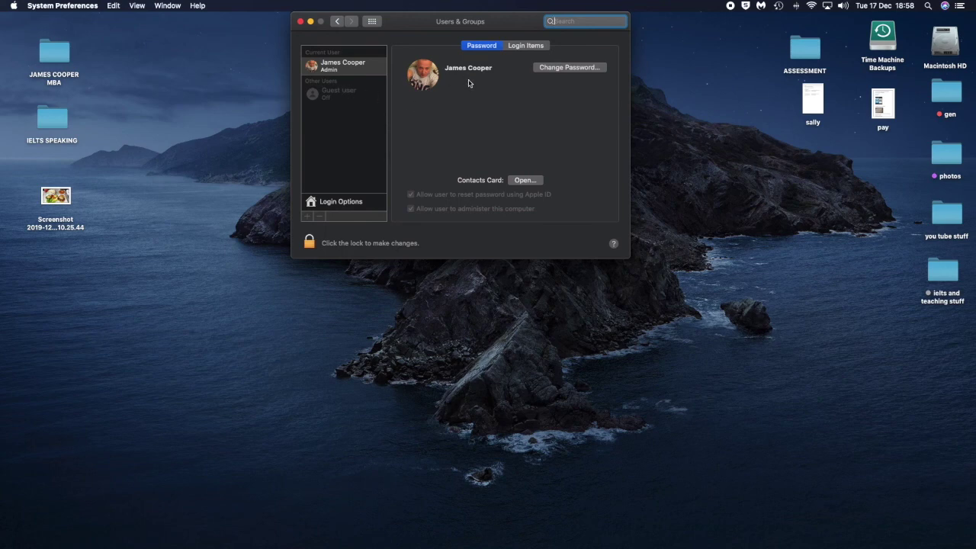
click(522, 47)
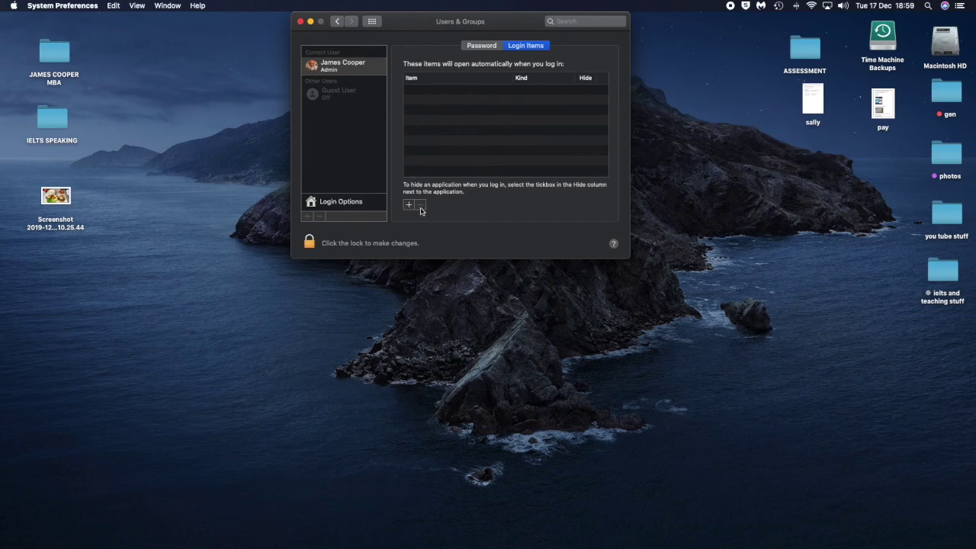
click(301, 22)
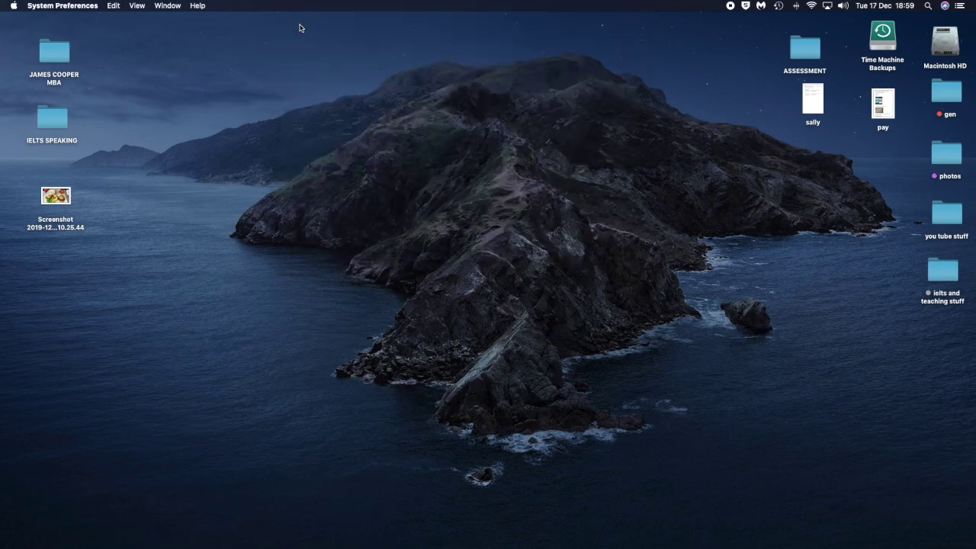
Launch Google Chrome from the Dock.
mouse_move(763, 543)
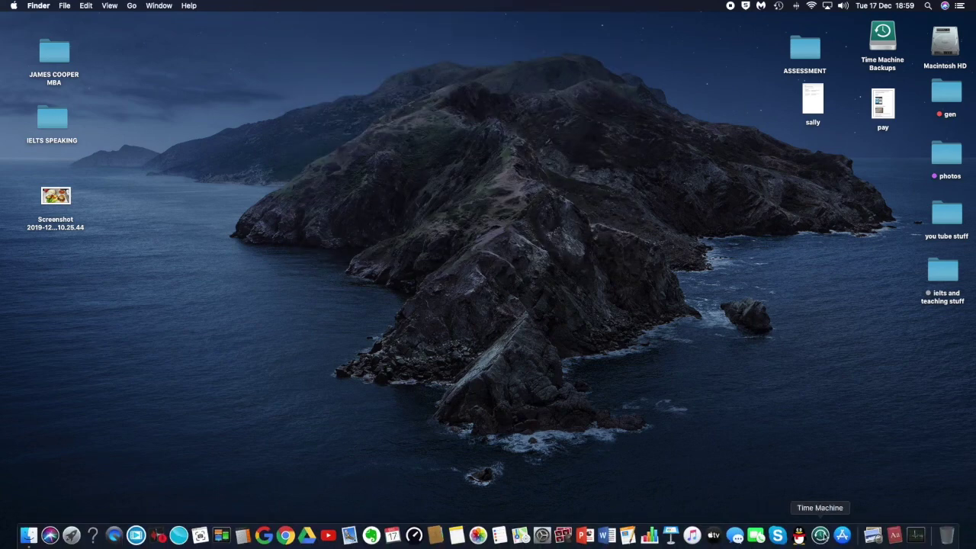
mouse_move(290, 546)
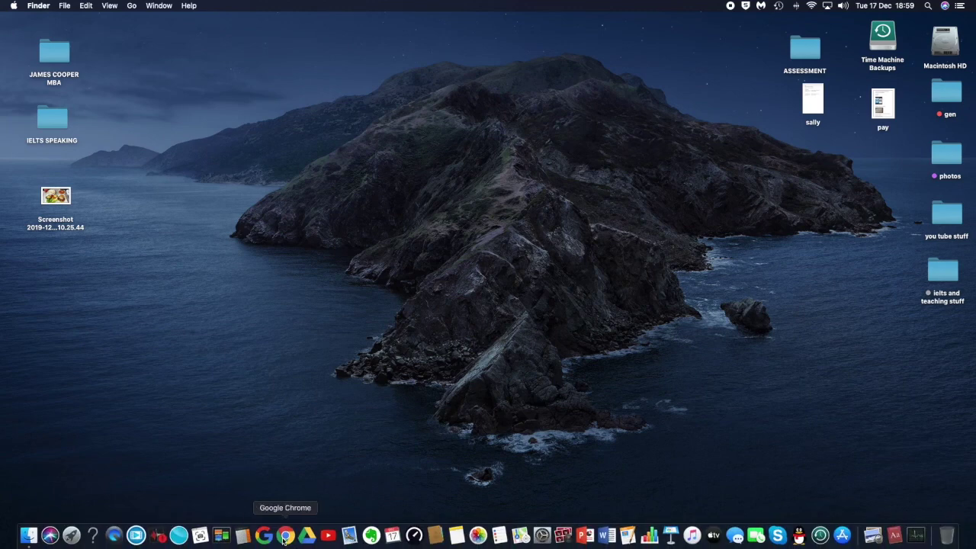
click(284, 538)
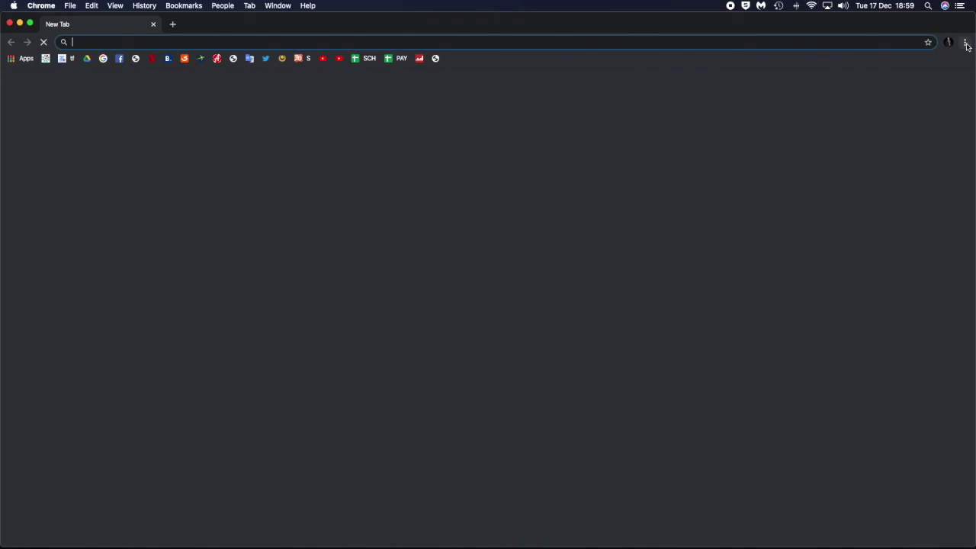
Clear Chrome's history, downloads, cookies and cached files for All time, then close Chrome.
click(37, 6)
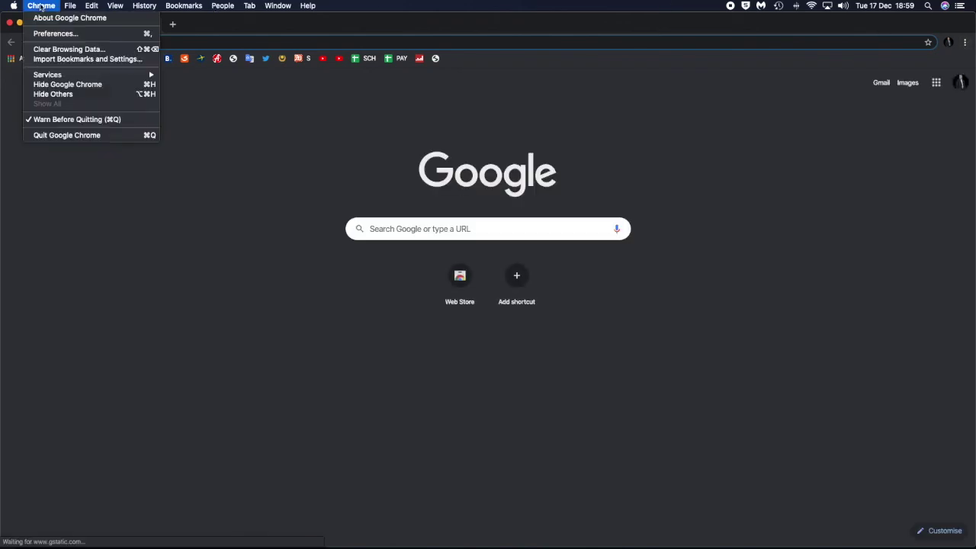
click(51, 49)
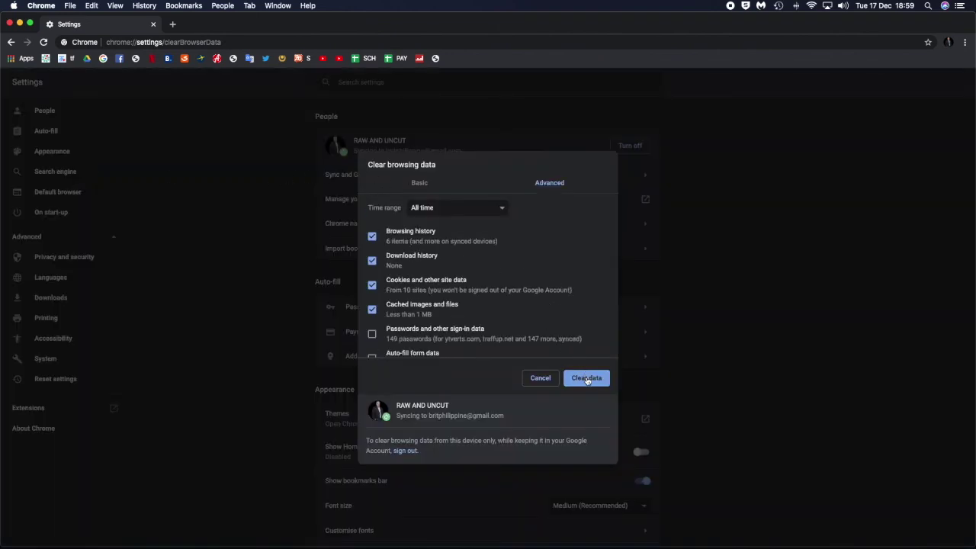
click(586, 378)
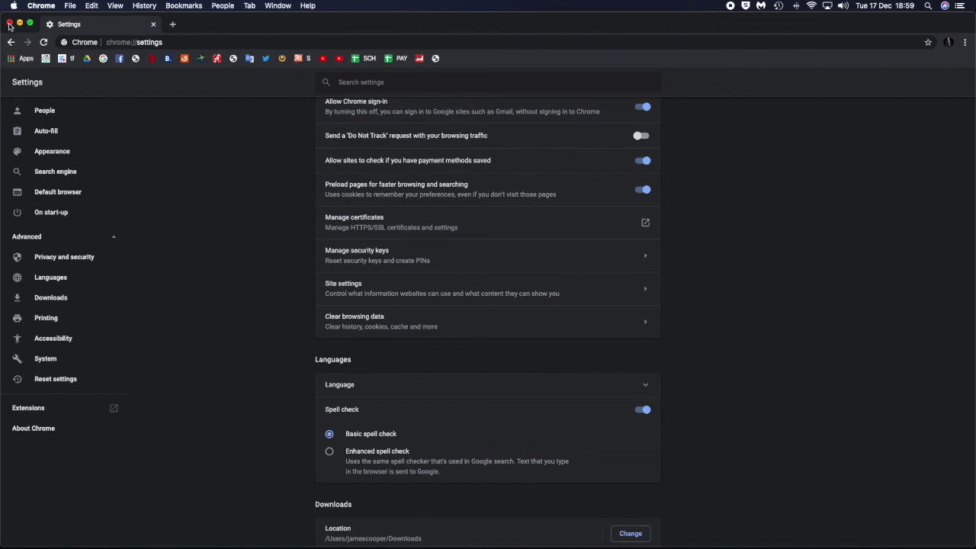
click(9, 25)
Open the hidden user Library folder from Finder's Go menu with Option held.
click(262, 130)
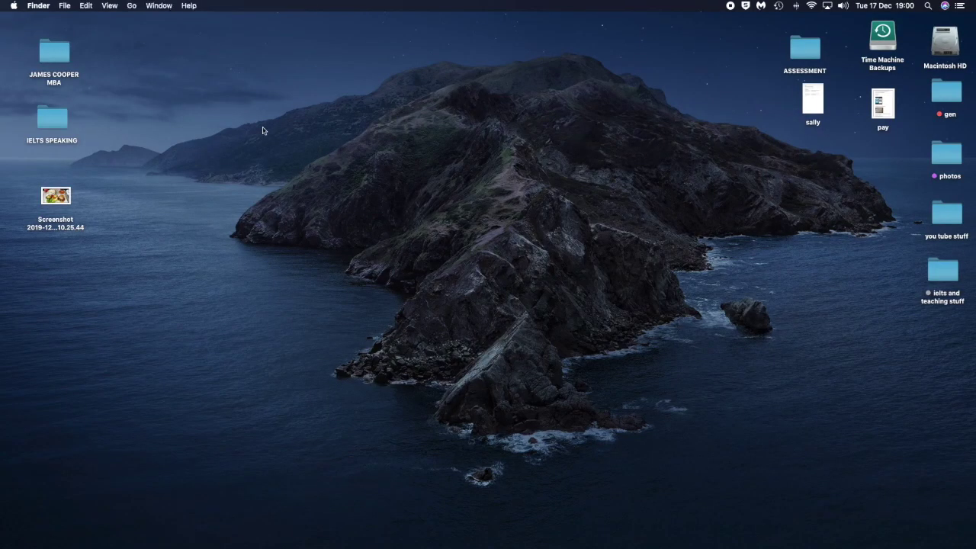
click(134, 7)
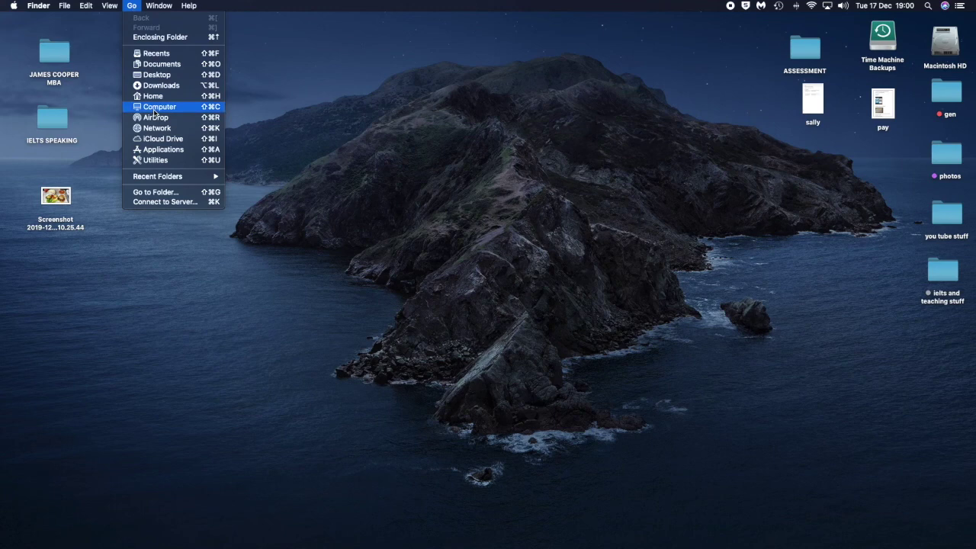
key(alt)
key(alt)
click(154, 108)
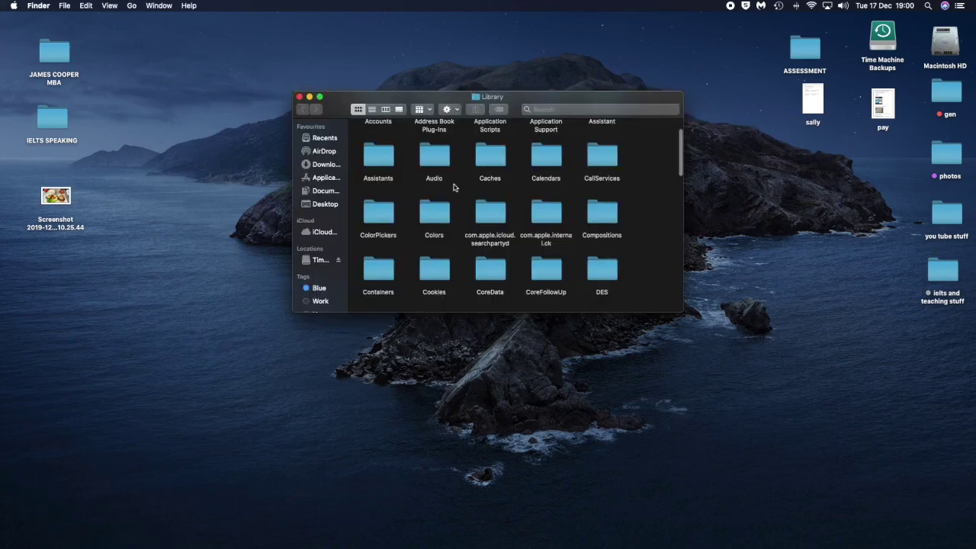
scroll(453, 186, up, 2)
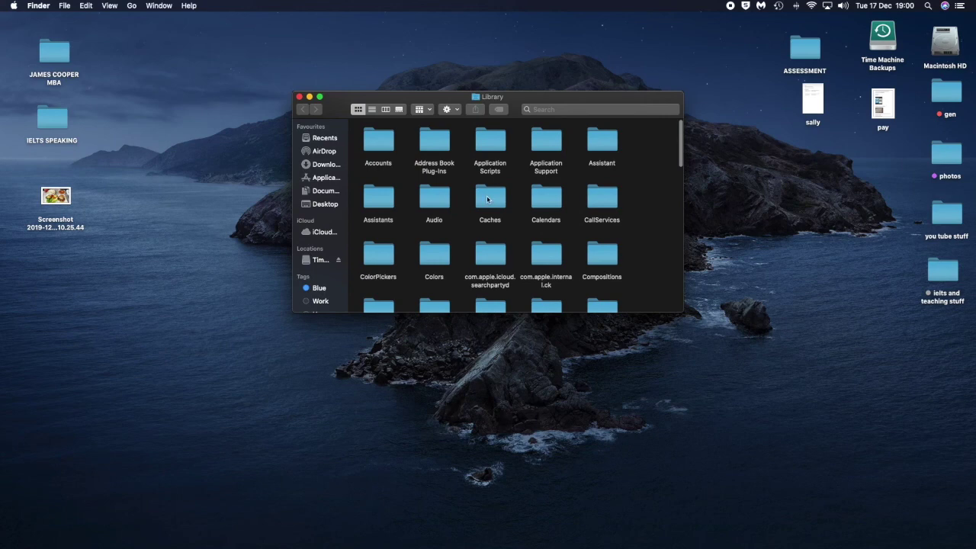
Move every item inside Library/Caches to the Bin and go back to Library.
click(488, 199)
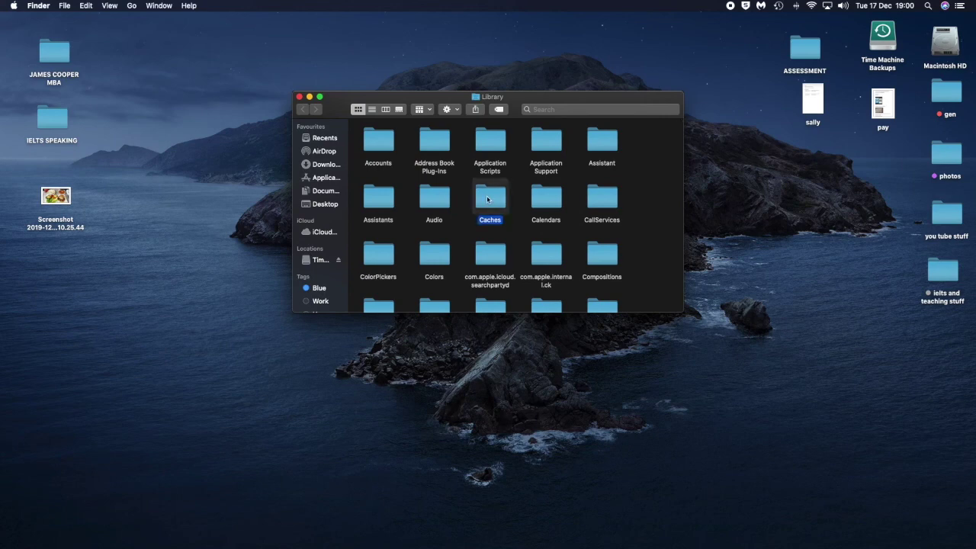
double_click(488, 199)
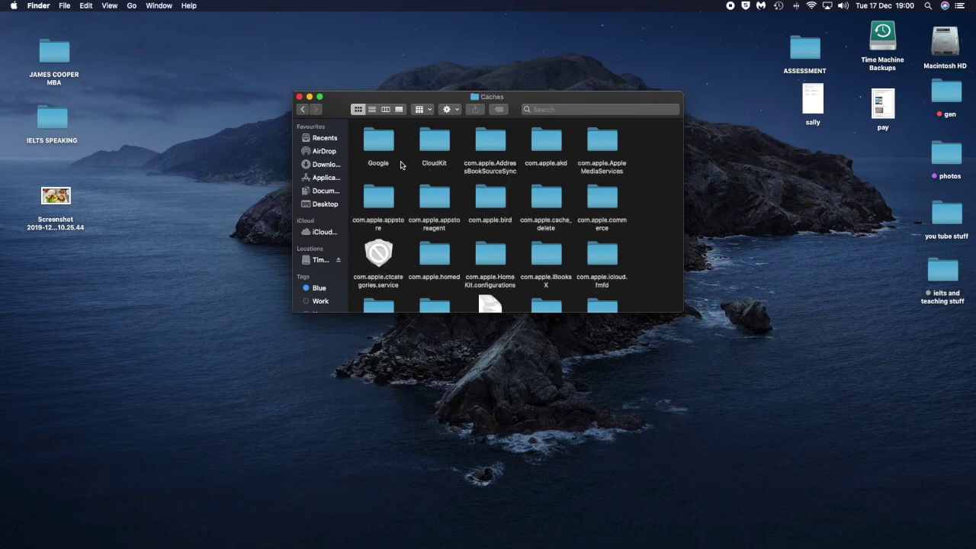
scroll(403, 163, down, 10)
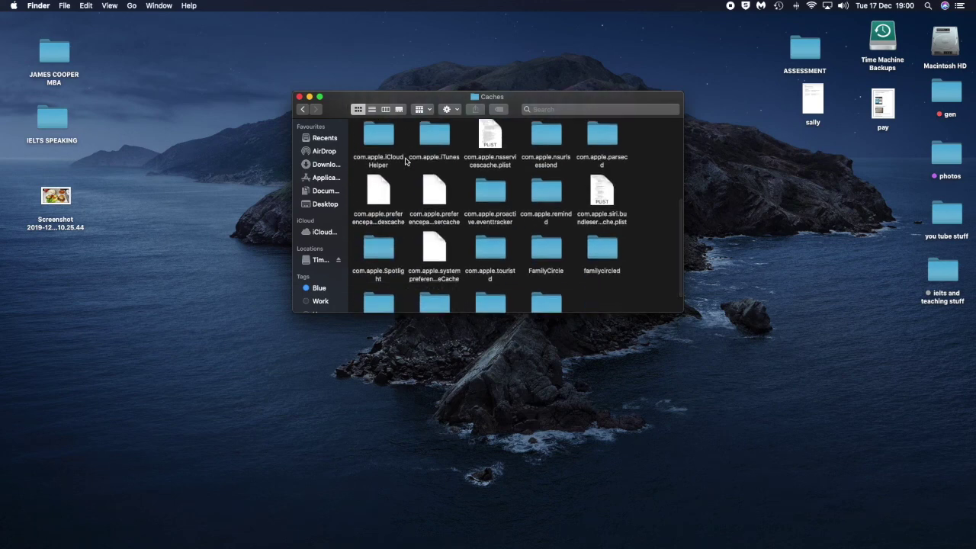
scroll(406, 161, up, 10)
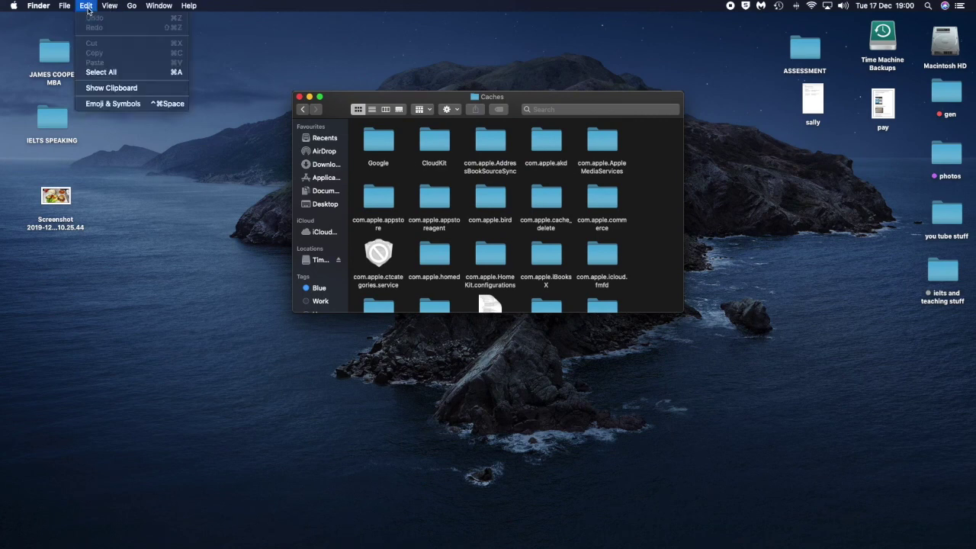
click(131, 72)
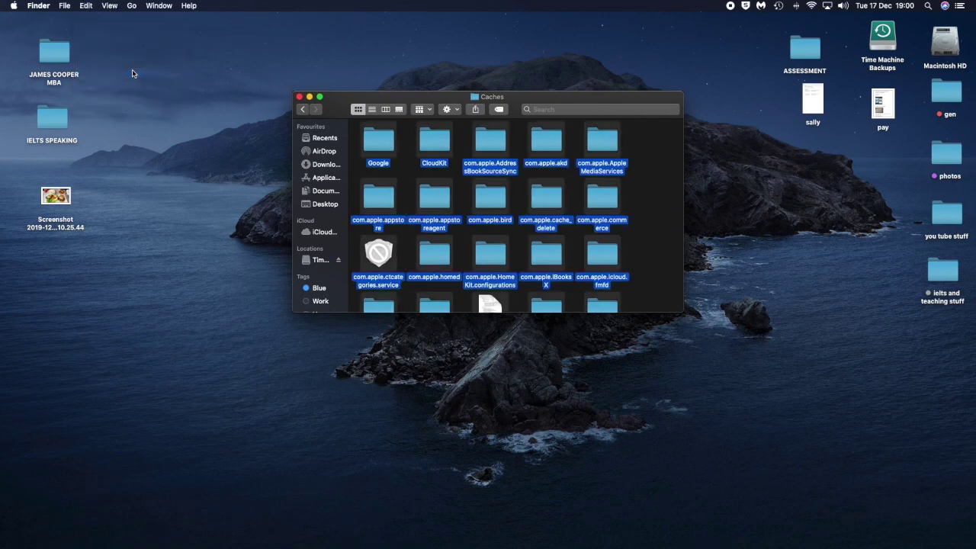
click(457, 112)
click(463, 161)
click(302, 111)
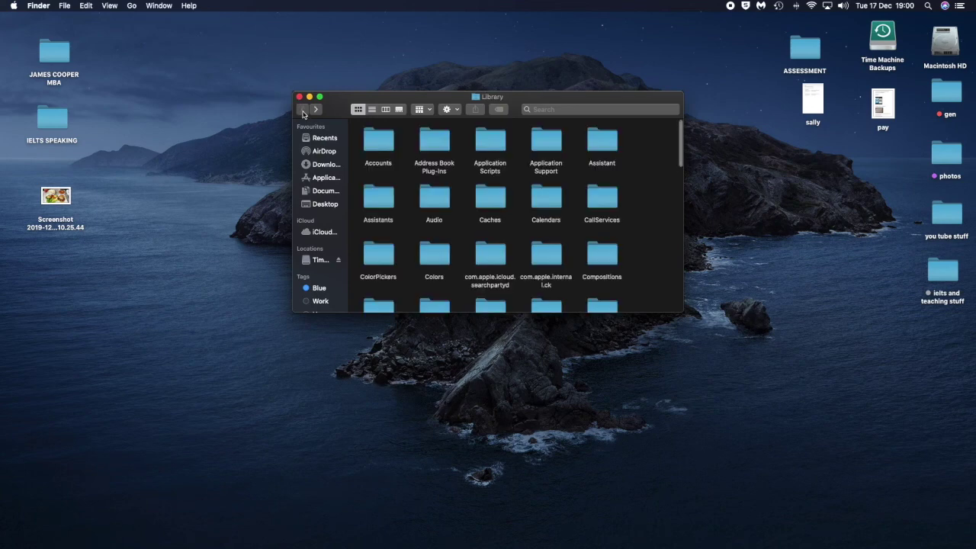
scroll(460, 186, down, 3)
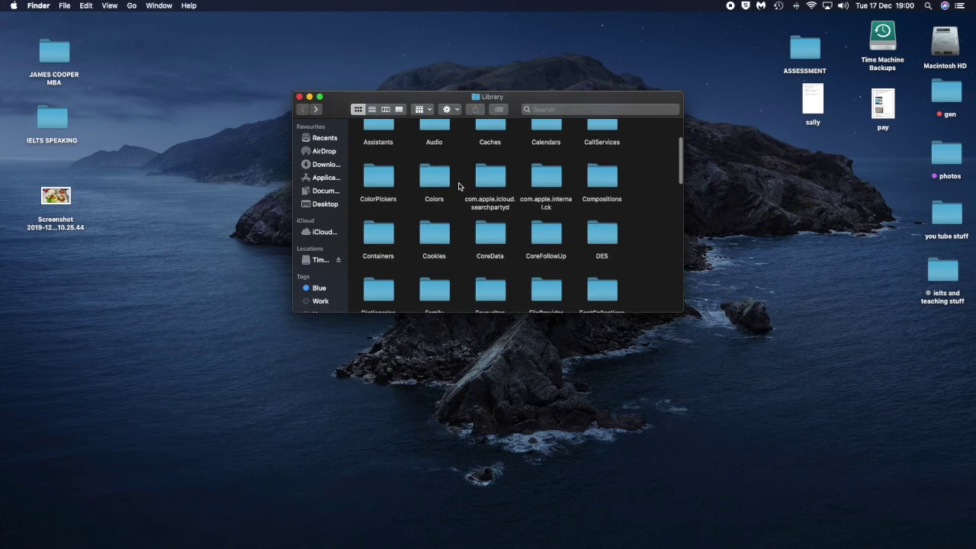
double_click(431, 236)
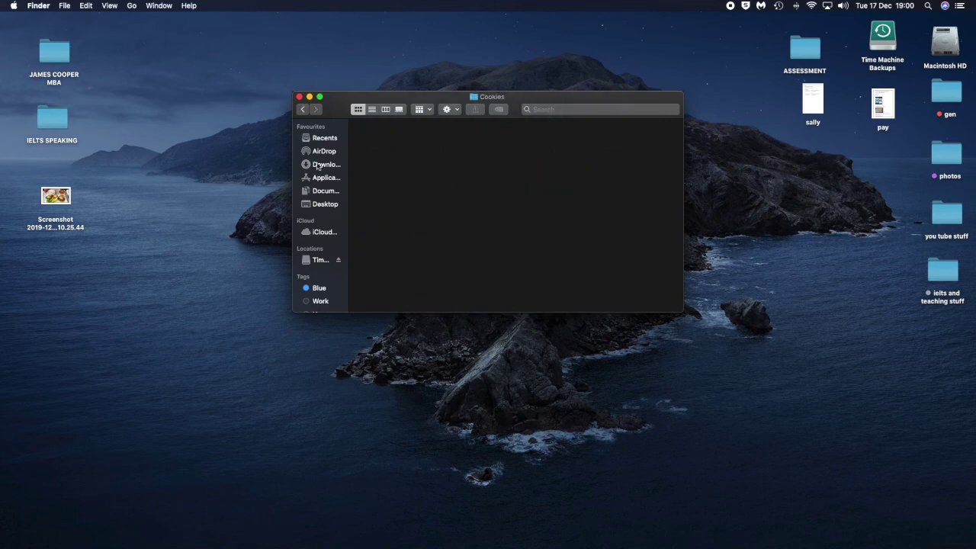
click(302, 111)
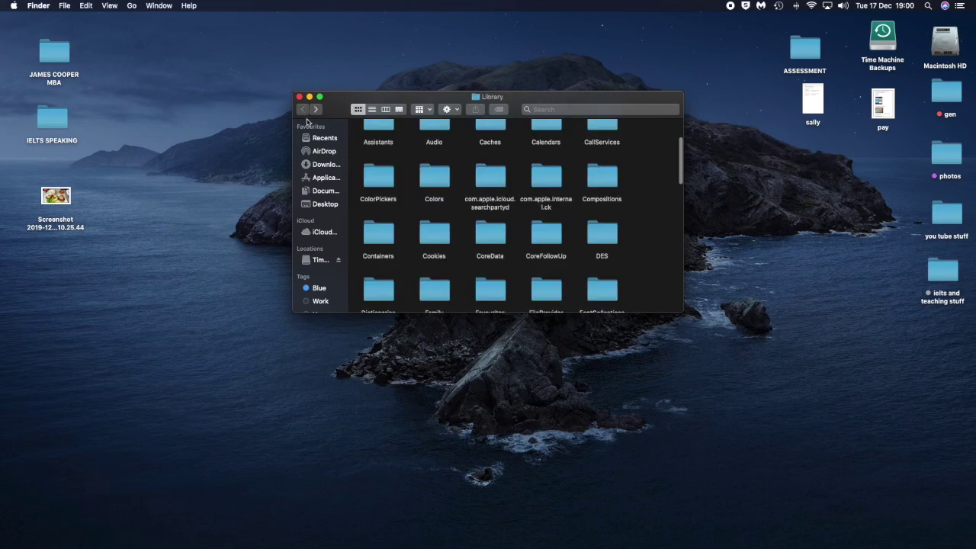
scroll(456, 184, down, 3)
scroll(456, 184, down, 5)
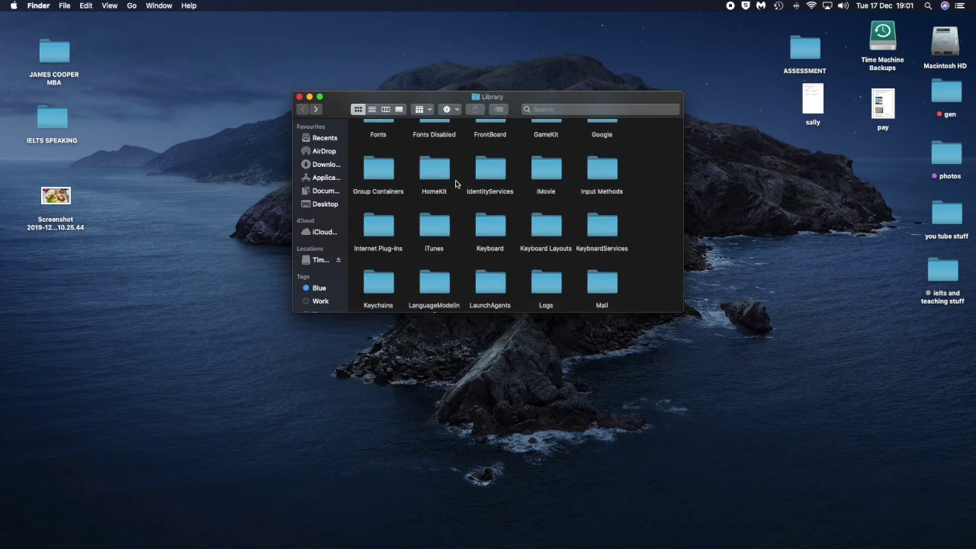
Bin both com.google.keystone plist files in Library/LaunchAgents and return to Library.
scroll(456, 184, down, 2)
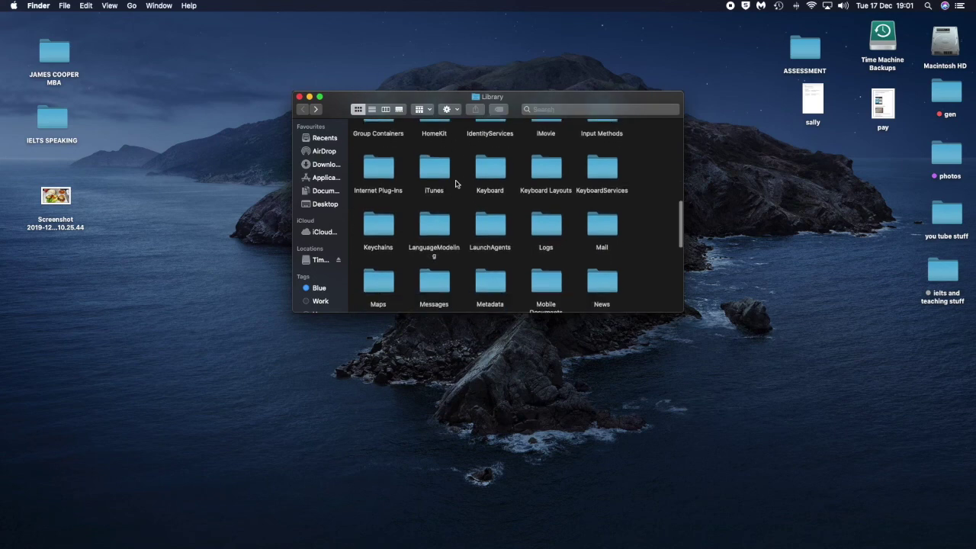
double_click(483, 222)
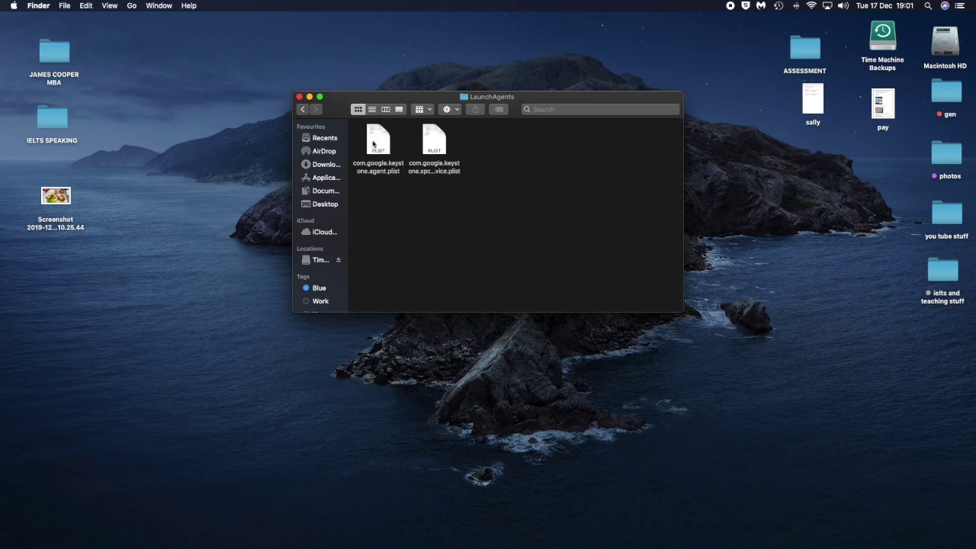
drag(373, 143, 460, 149)
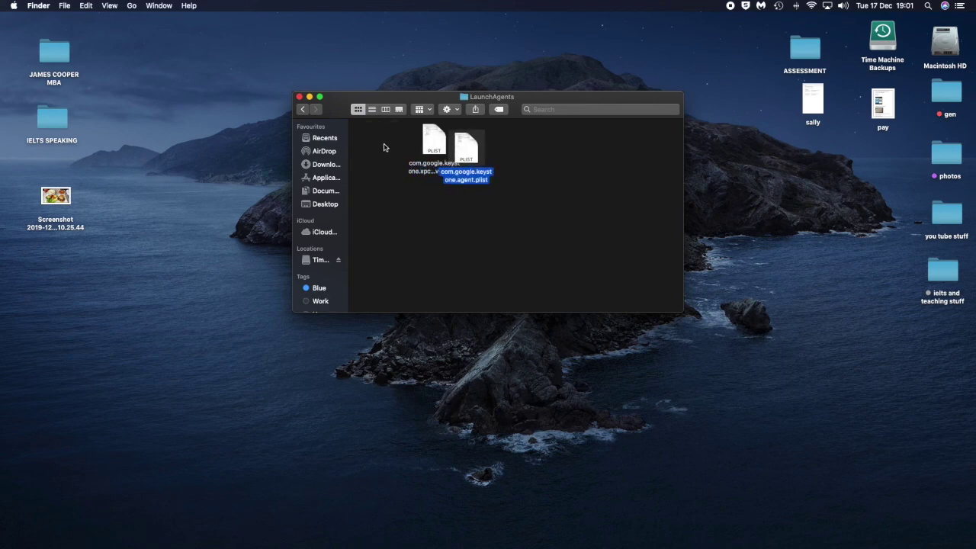
click(85, 6)
click(108, 73)
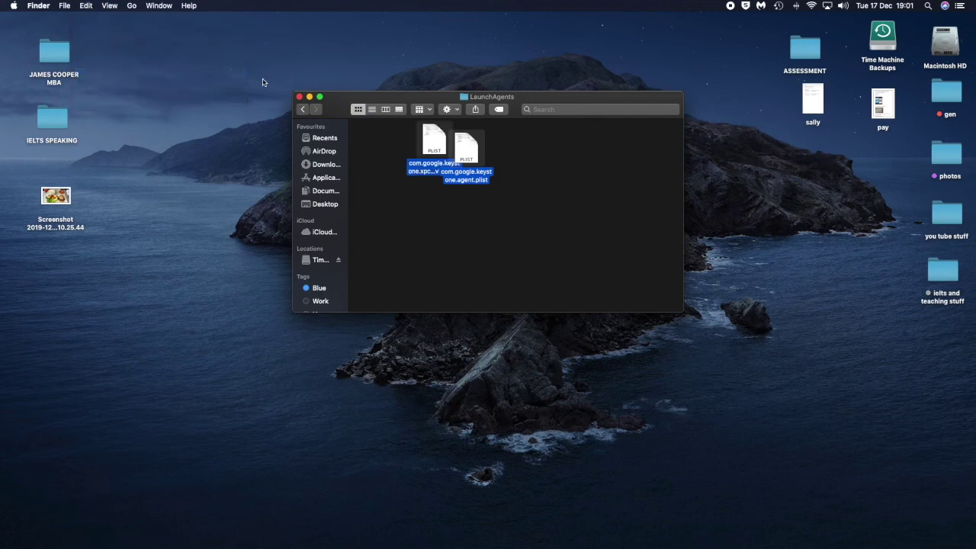
click(455, 111)
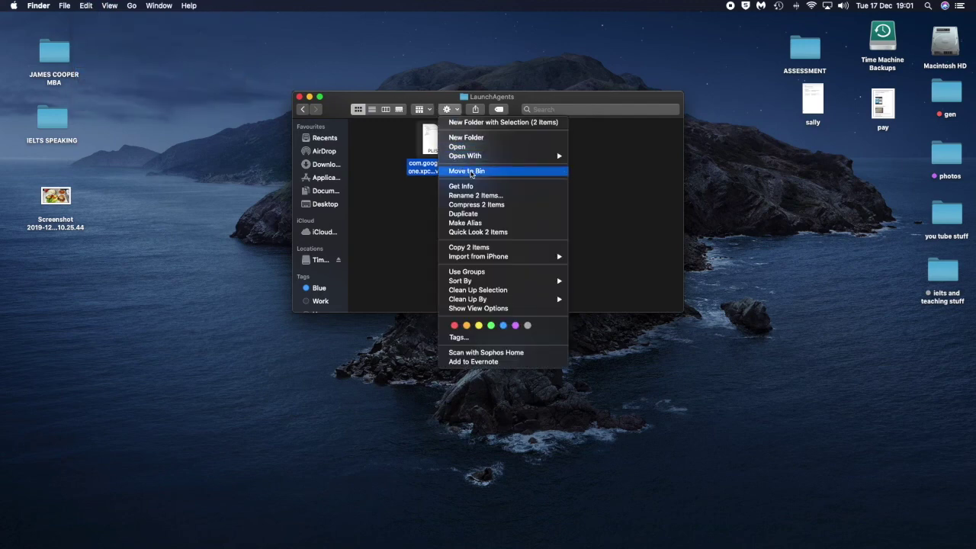
click(471, 172)
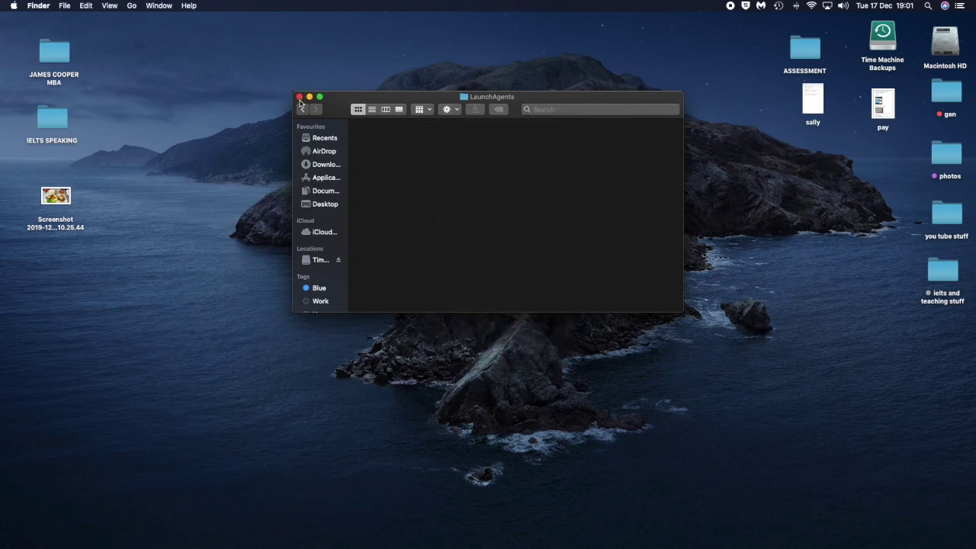
click(301, 107)
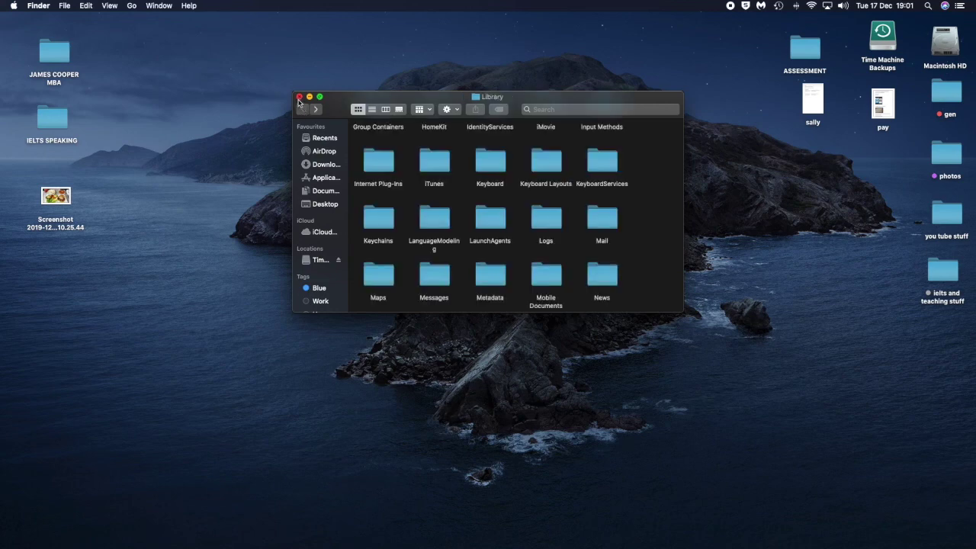
Bin the two savedState folders in Saved Application State and close the Finder window.
scroll(452, 193, down, 5)
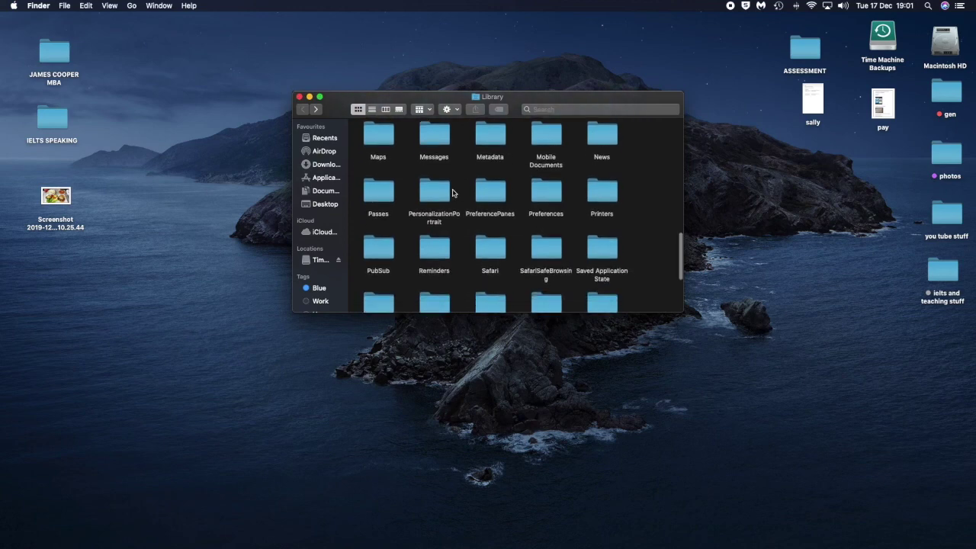
scroll(453, 193, down, 2)
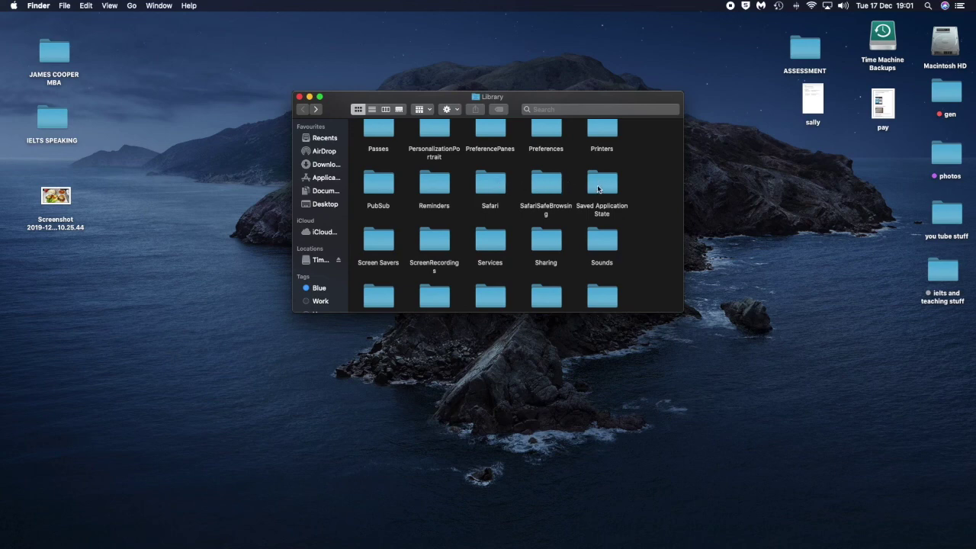
double_click(598, 189)
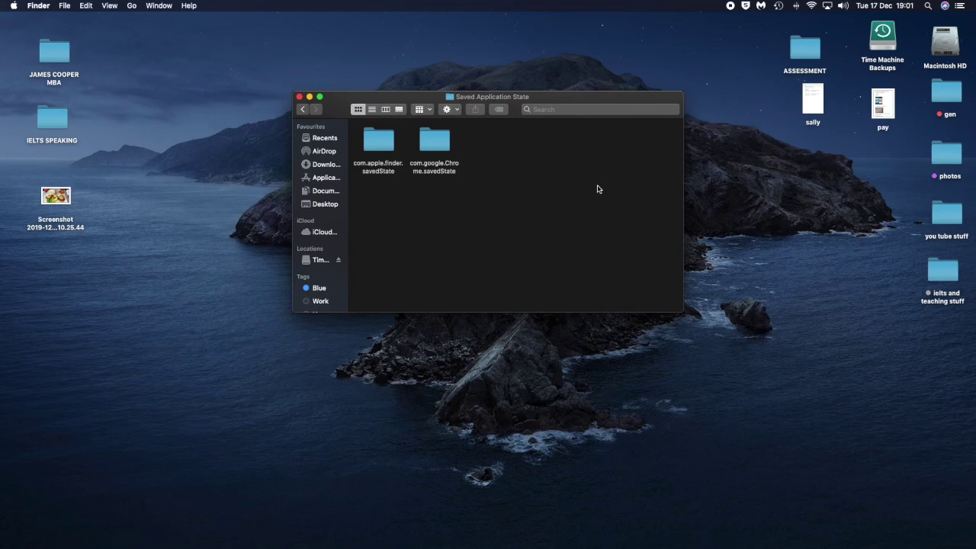
drag(355, 128, 449, 141)
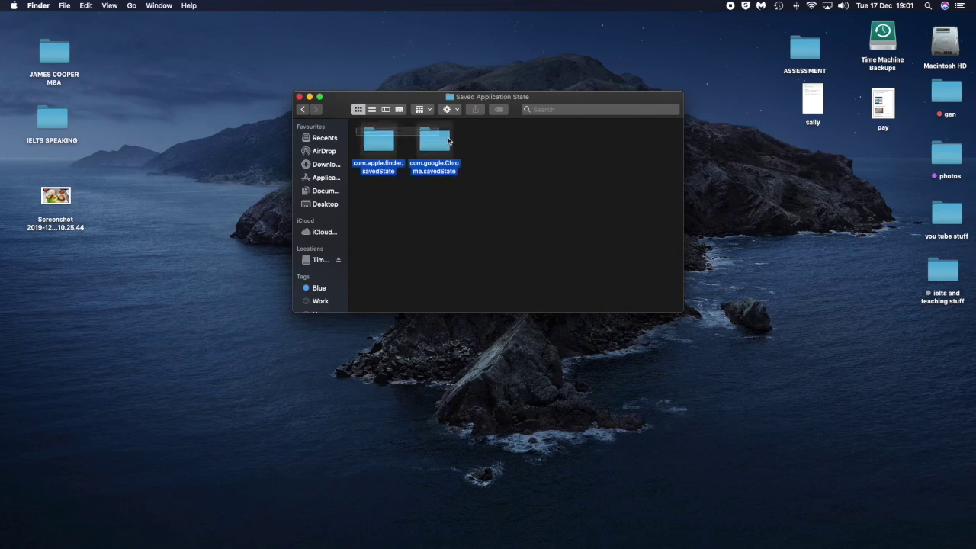
click(456, 112)
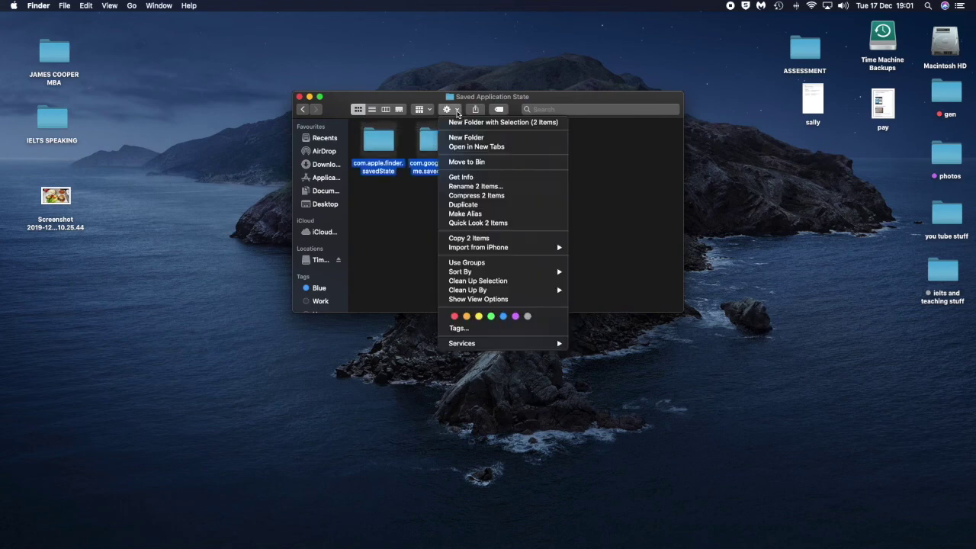
click(466, 161)
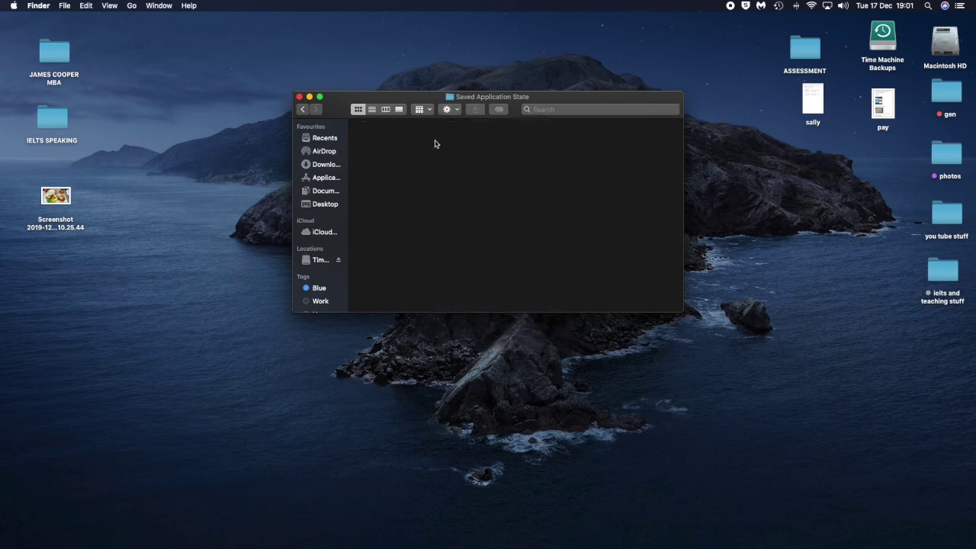
click(299, 98)
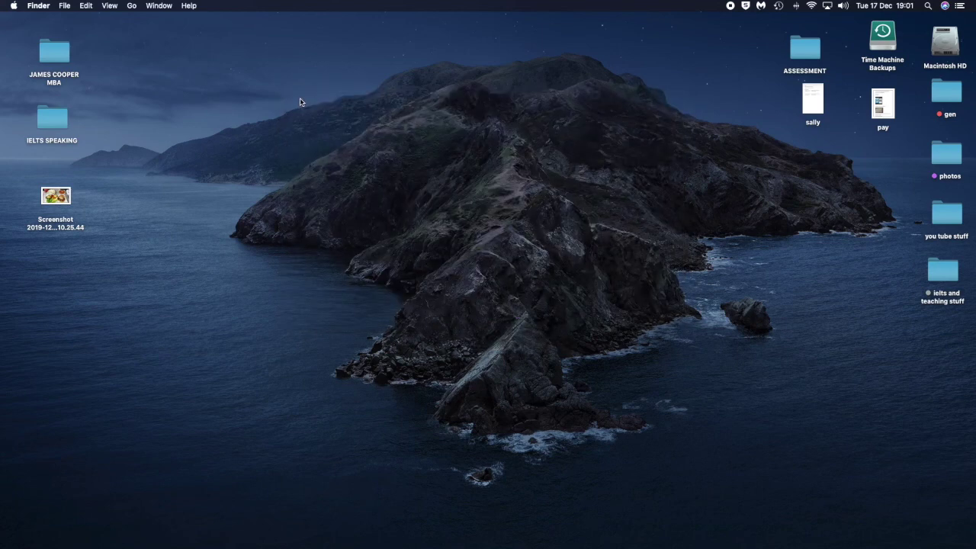
click(134, 7)
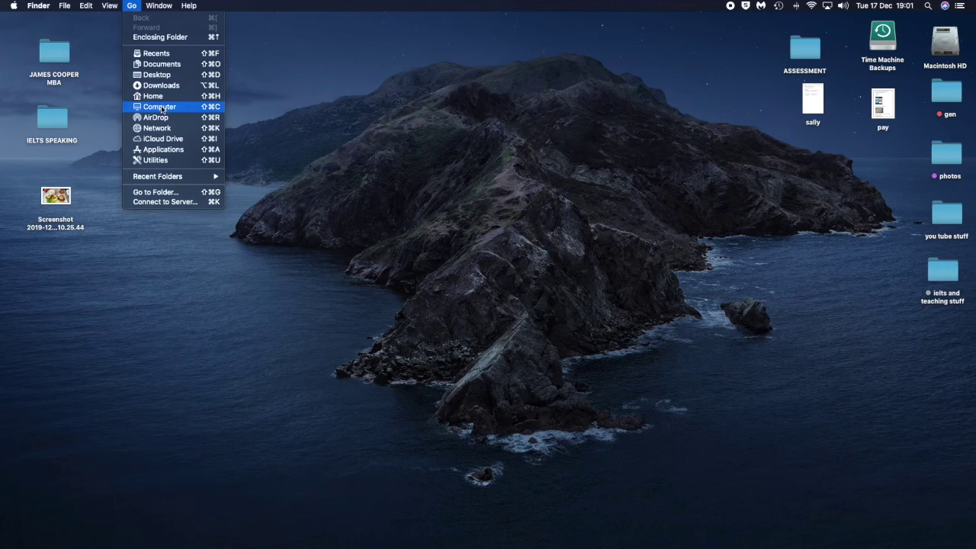
key(alt)
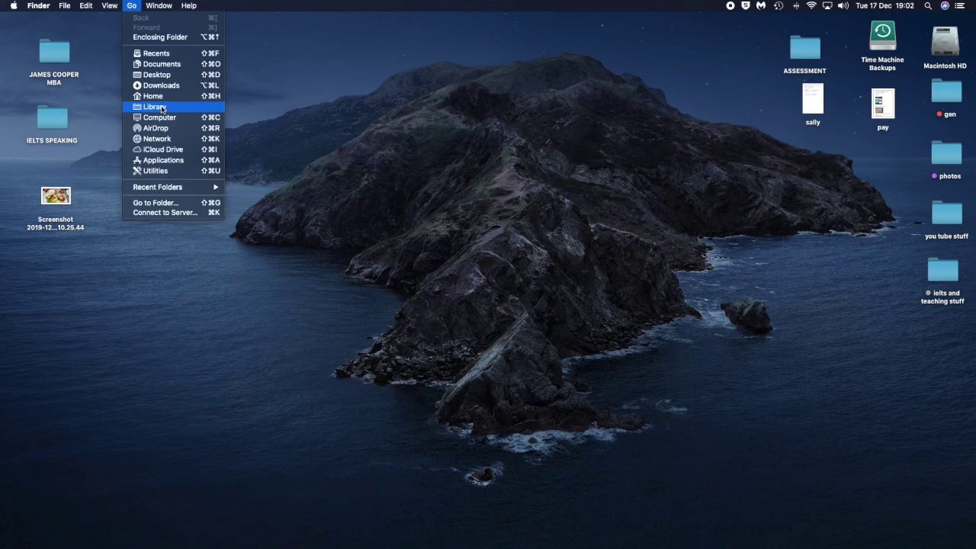
click(453, 141)
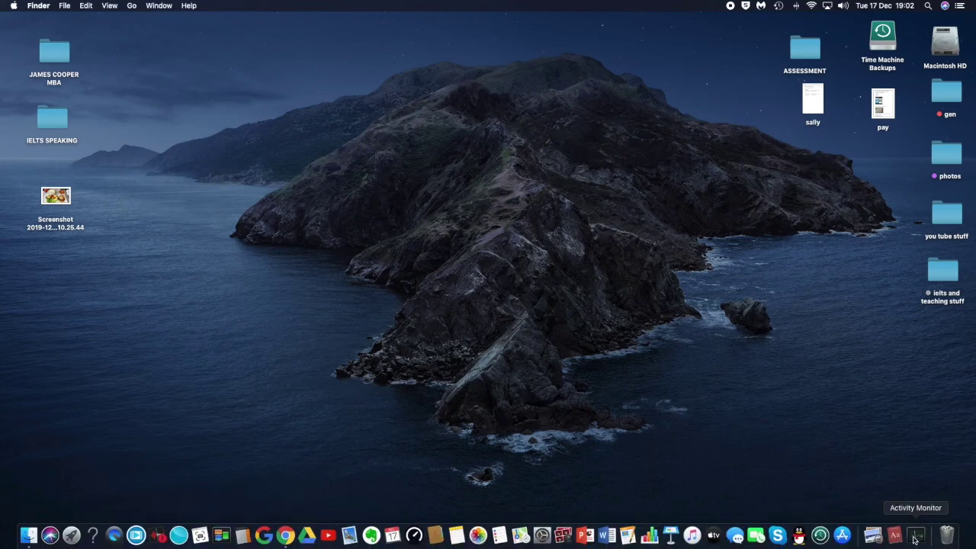
Check CPU and Memory usage in Activity Monitor (about 3.87 GB of 8 GB used), then close it.
click(915, 536)
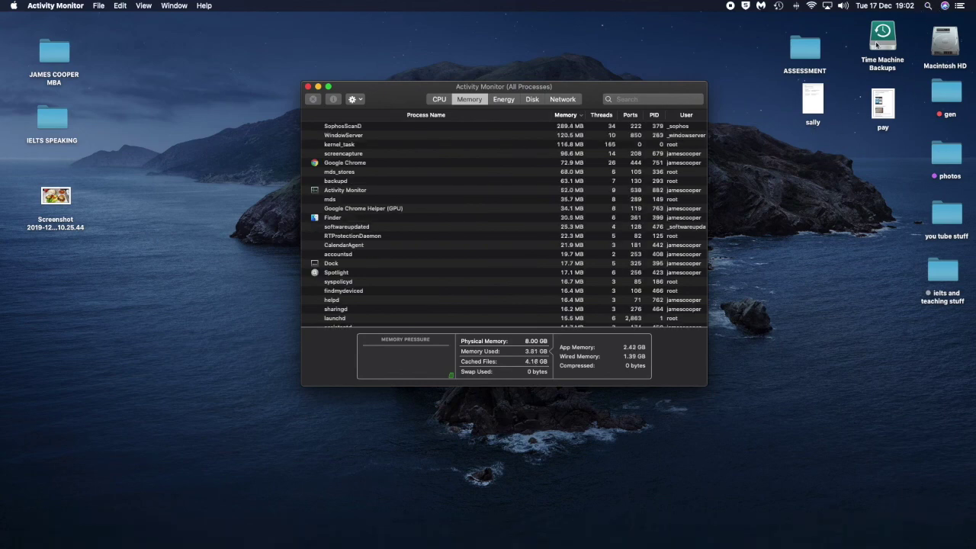
click(438, 100)
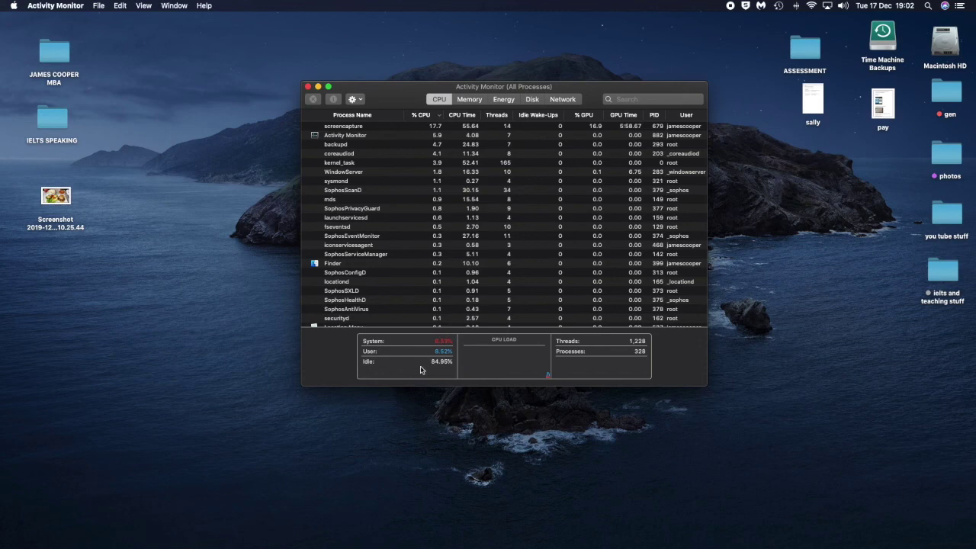
click(470, 100)
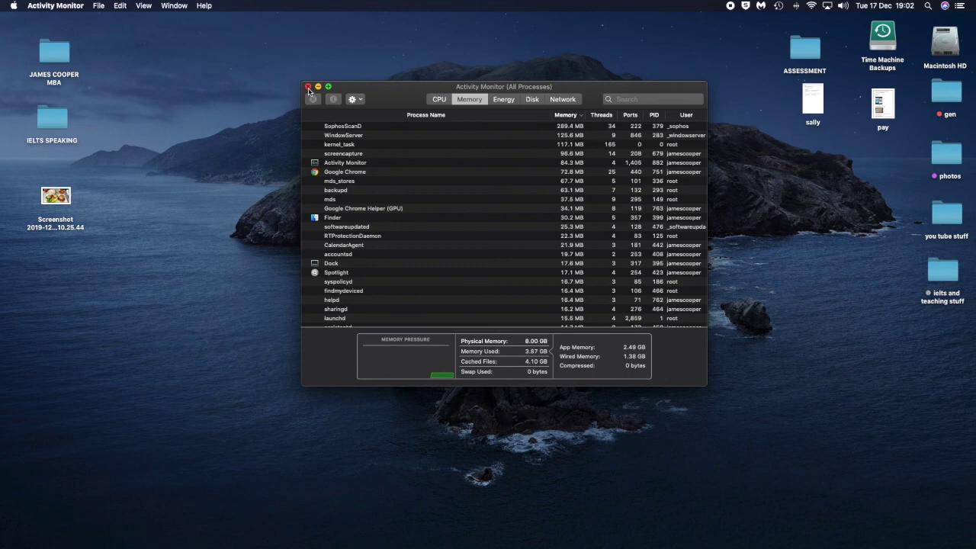
click(308, 87)
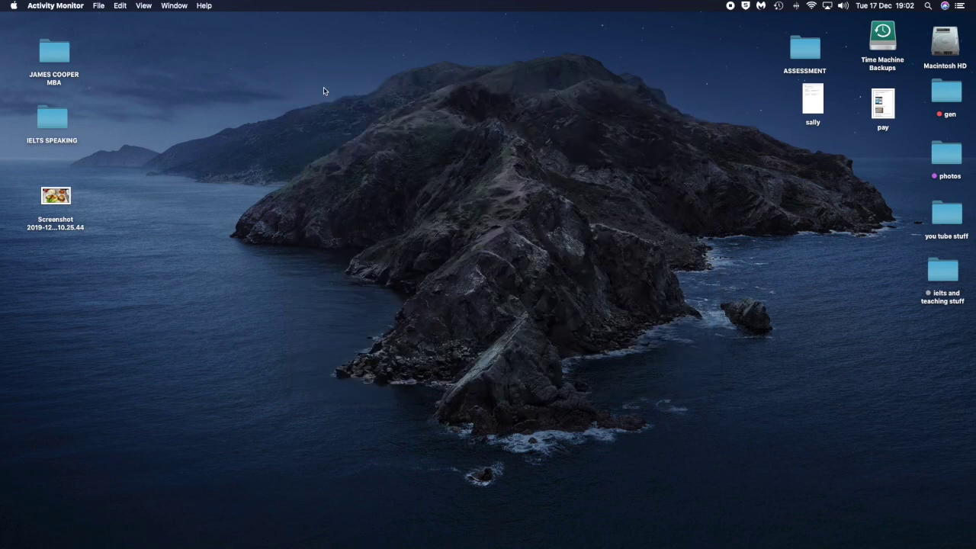
Start a Malwarebytes scan from its menu-bar icon, then return to the Finder desktop.
click(760, 6)
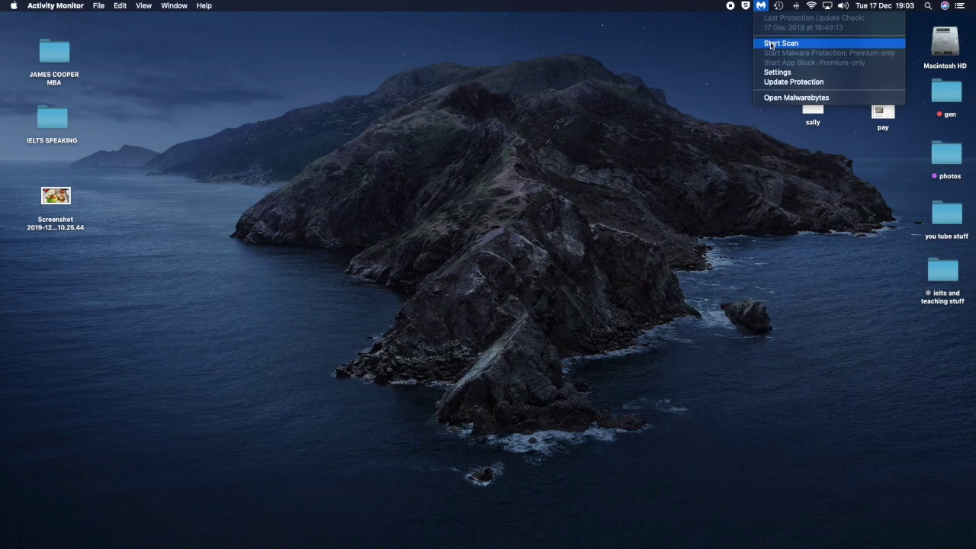
click(771, 43)
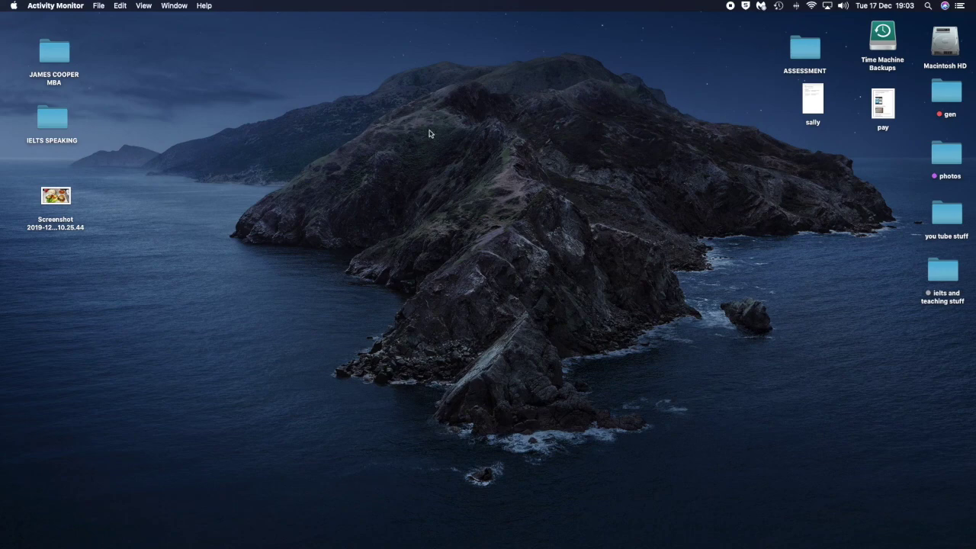
click(384, 197)
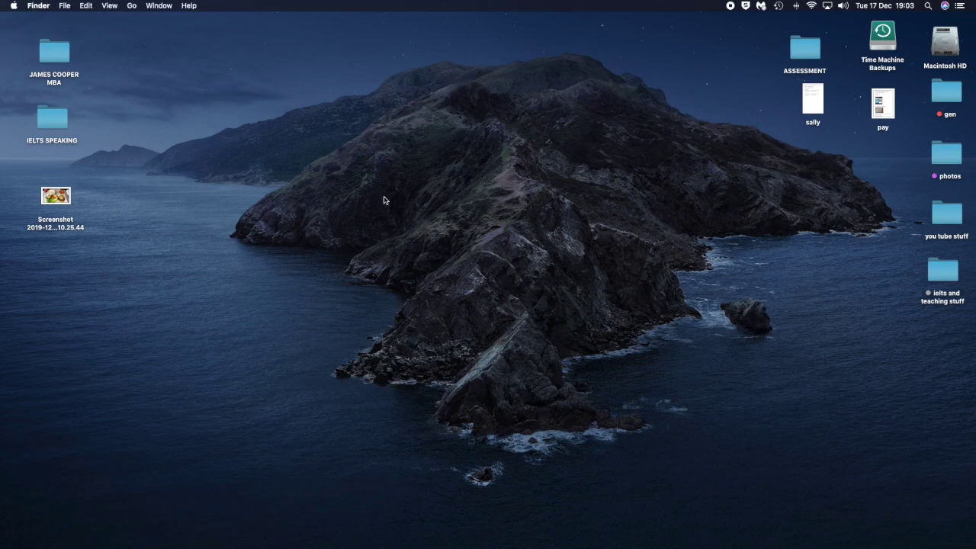
click(15, 12)
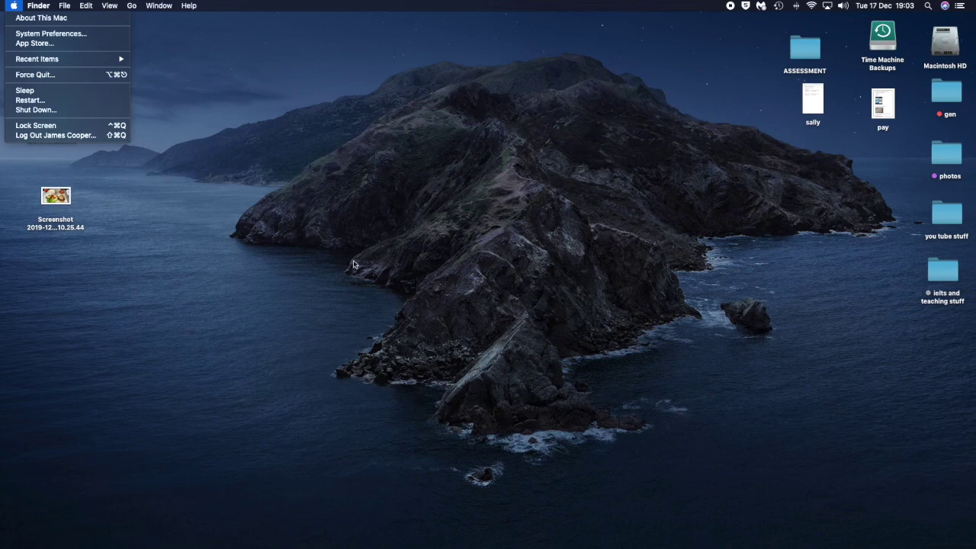
click(303, 296)
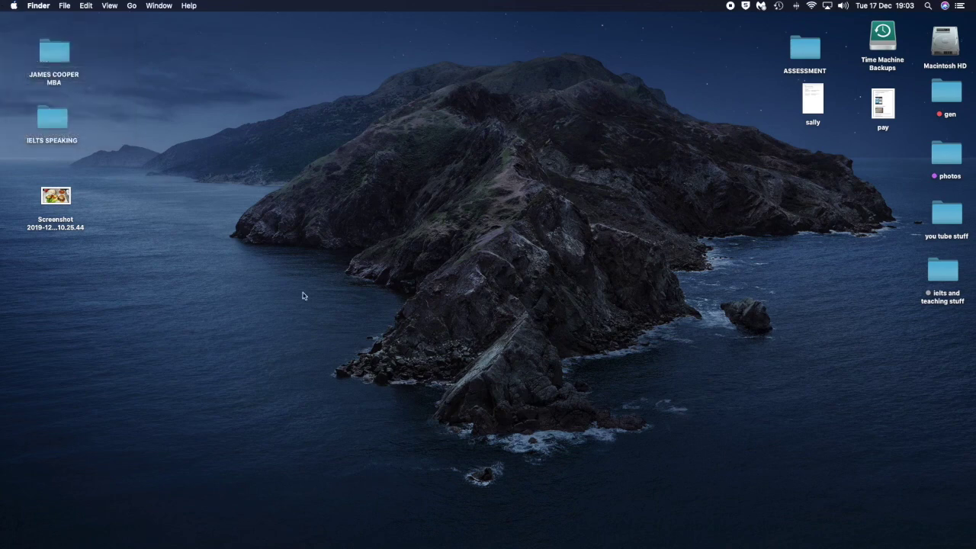